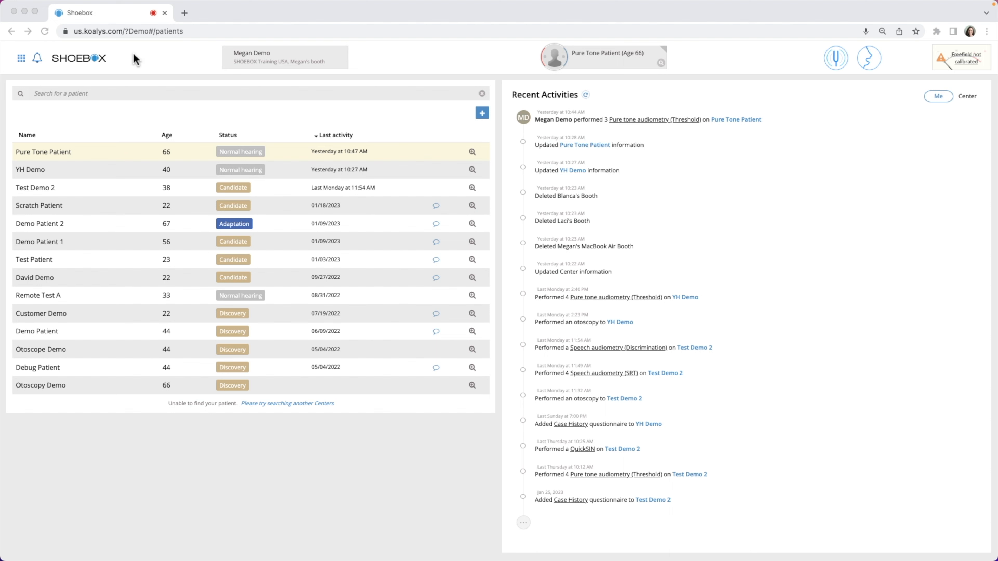
Open the Pure Tone Patient record and launch the pure tone audiometry test.
left_click(63, 155)
left_click(63, 155)
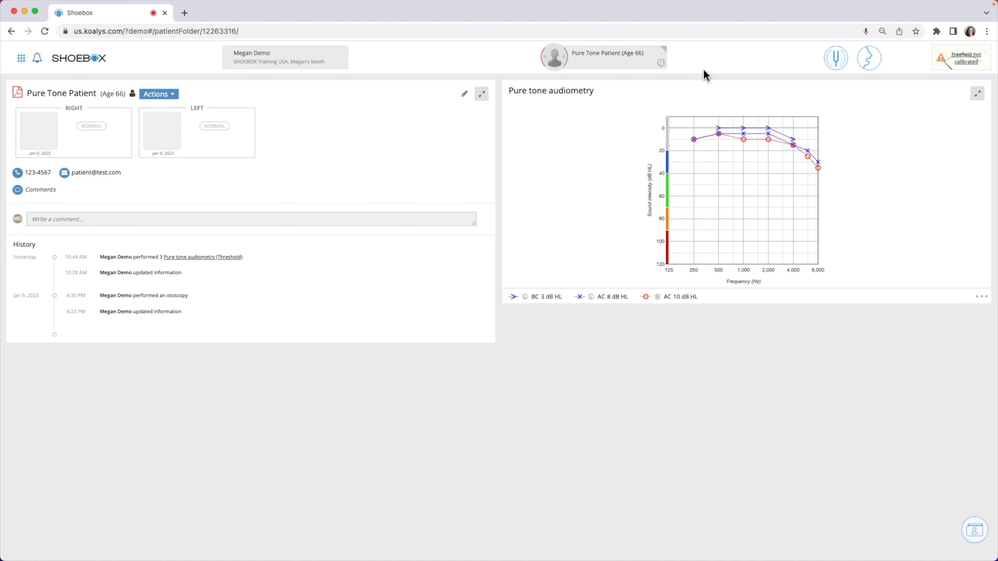
left_click(838, 68)
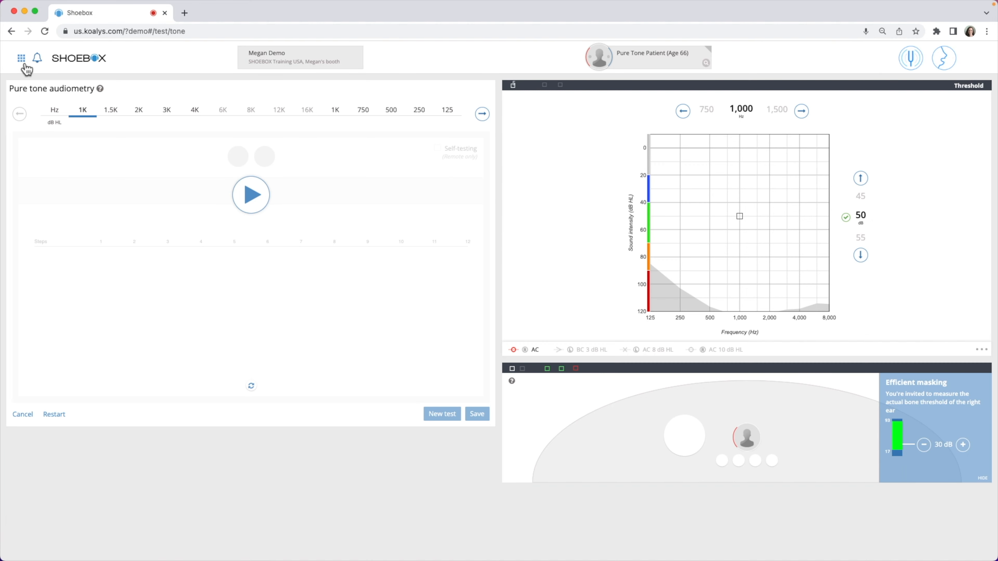
left_click(25, 66)
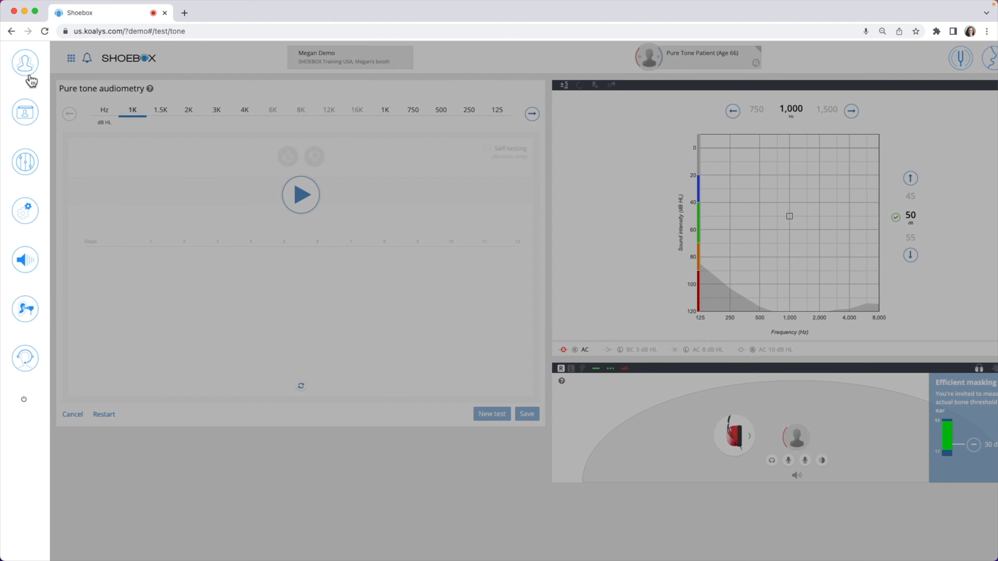
left_click(32, 161)
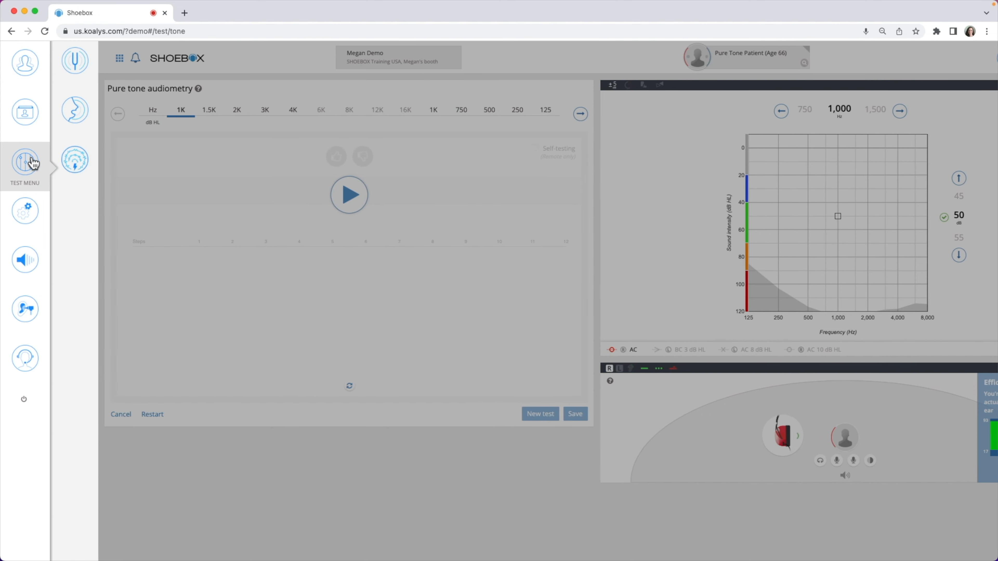
left_click(78, 72)
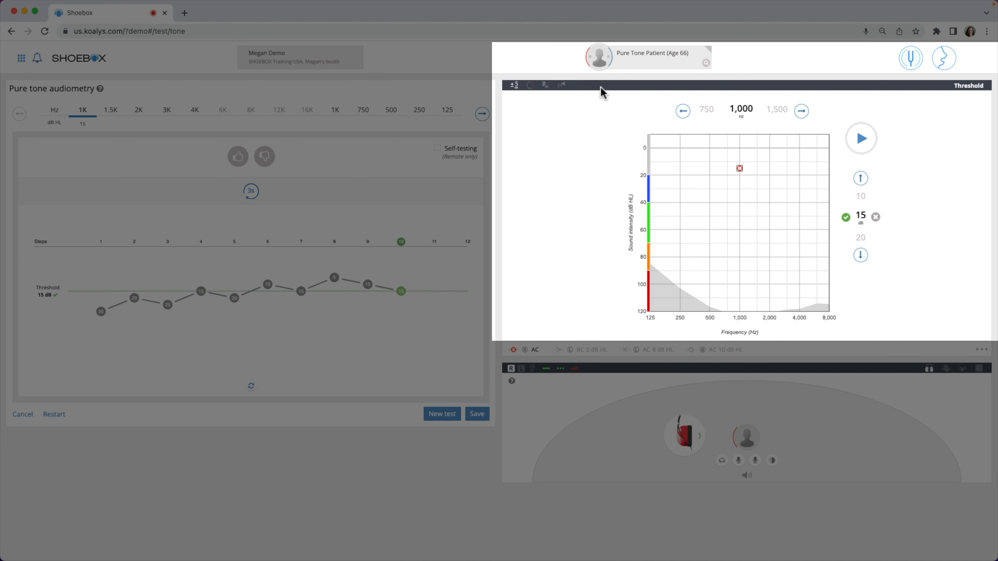
left_click(600, 90)
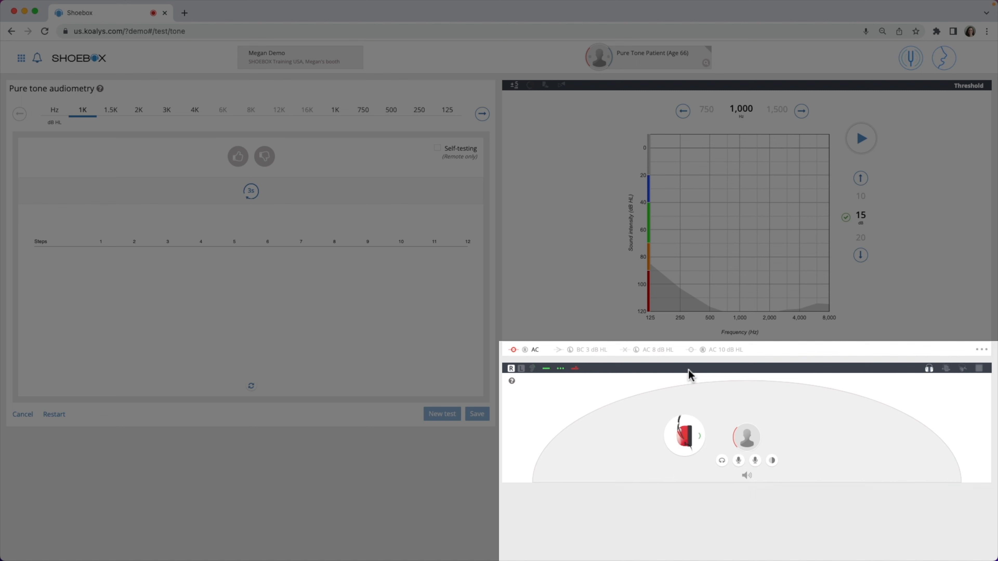
left_click(693, 371)
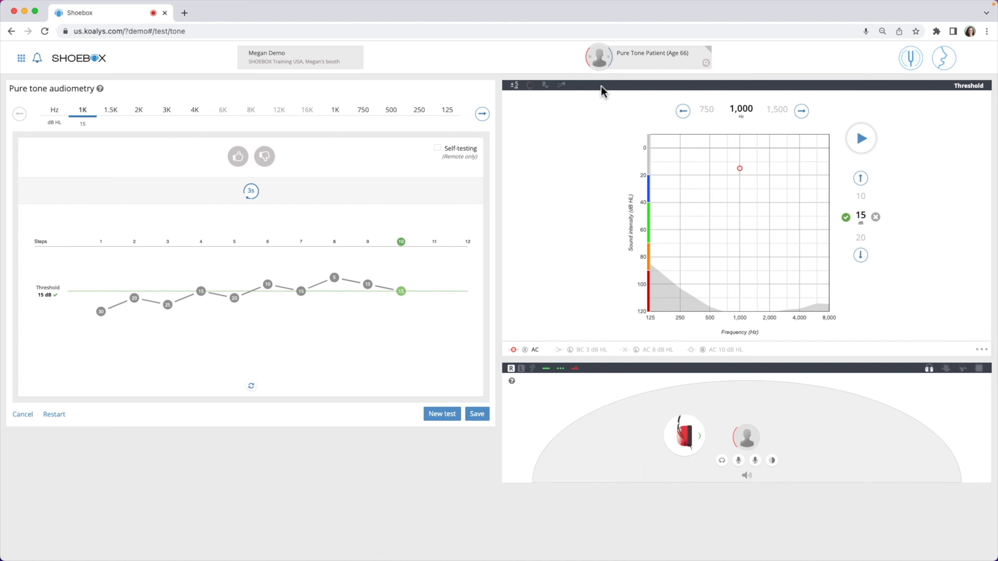
Cycle the intensity step back to 5 dB and turn on Extended mode.
mouse_move(601, 90)
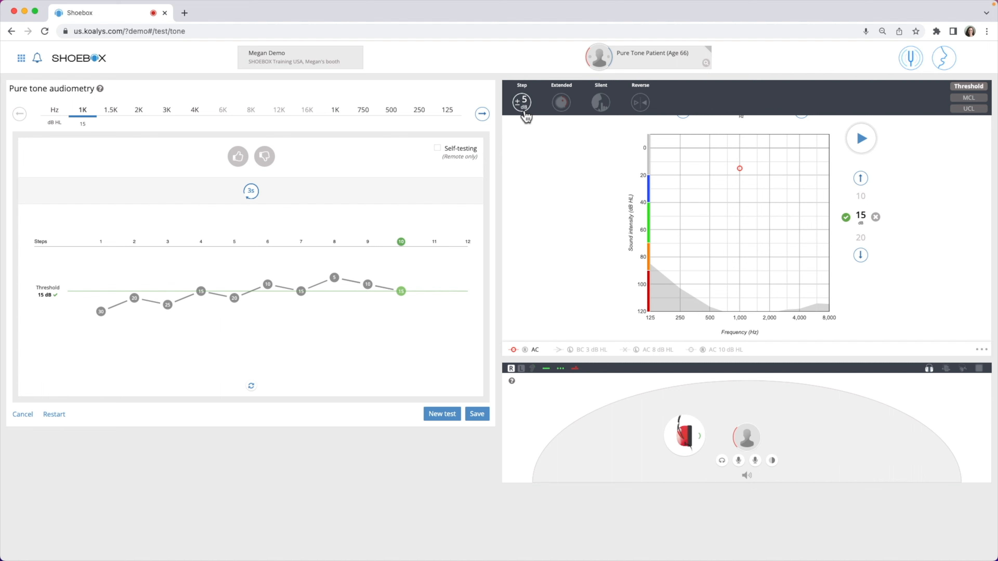
left_click(524, 114)
left_click(525, 116)
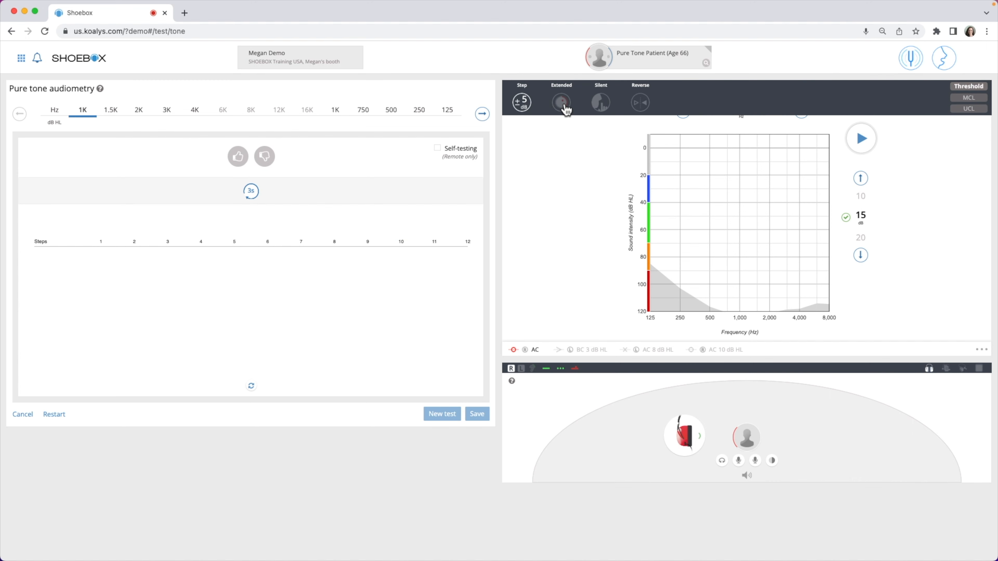
left_click(563, 104)
Turn on Silent mode and present the 1,000 Hz tone, moving its level to 10 dB and back to 15 dB.
mouse_move(606, 111)
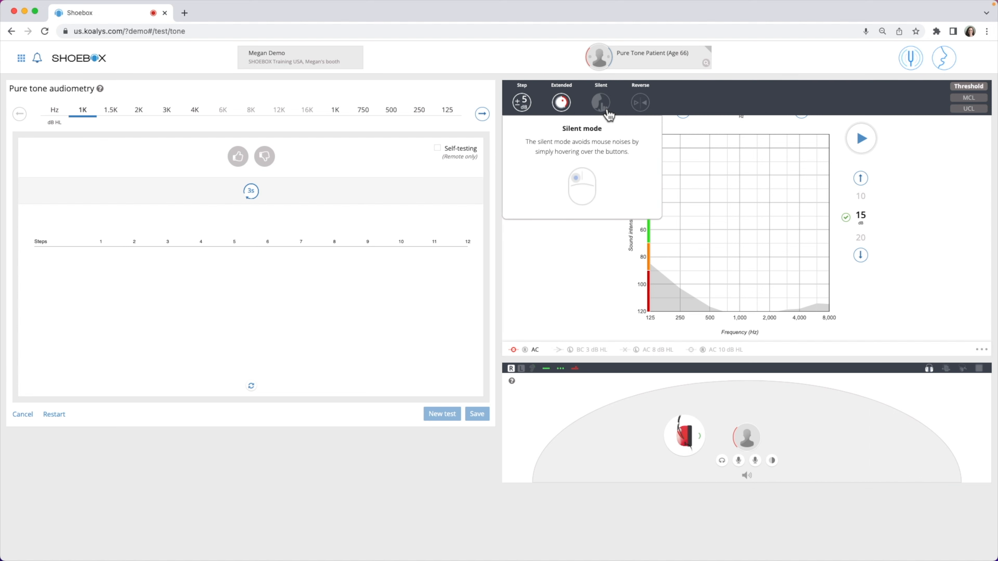
left_click(609, 115)
mouse_move(861, 139)
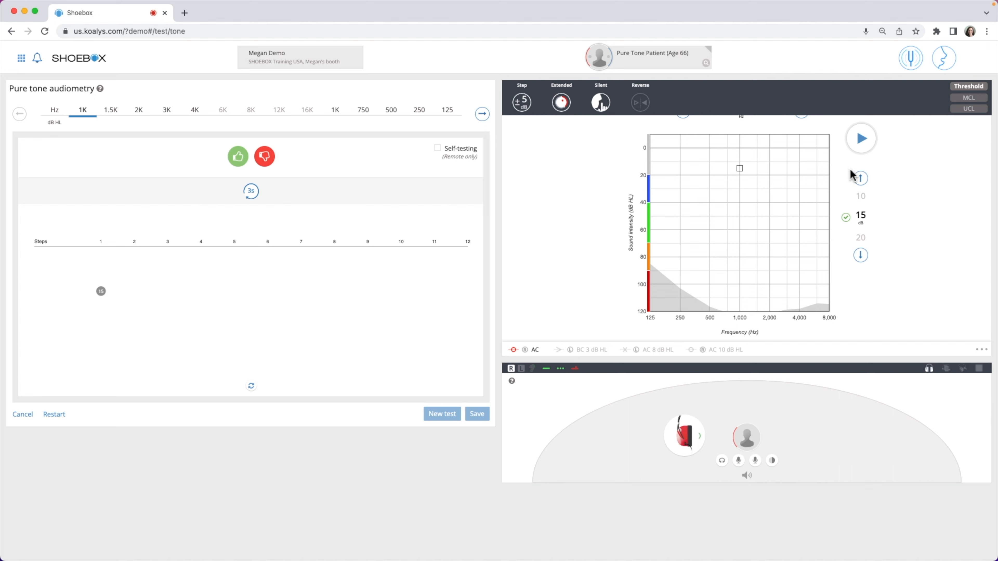
left_click(863, 184)
left_click(862, 183)
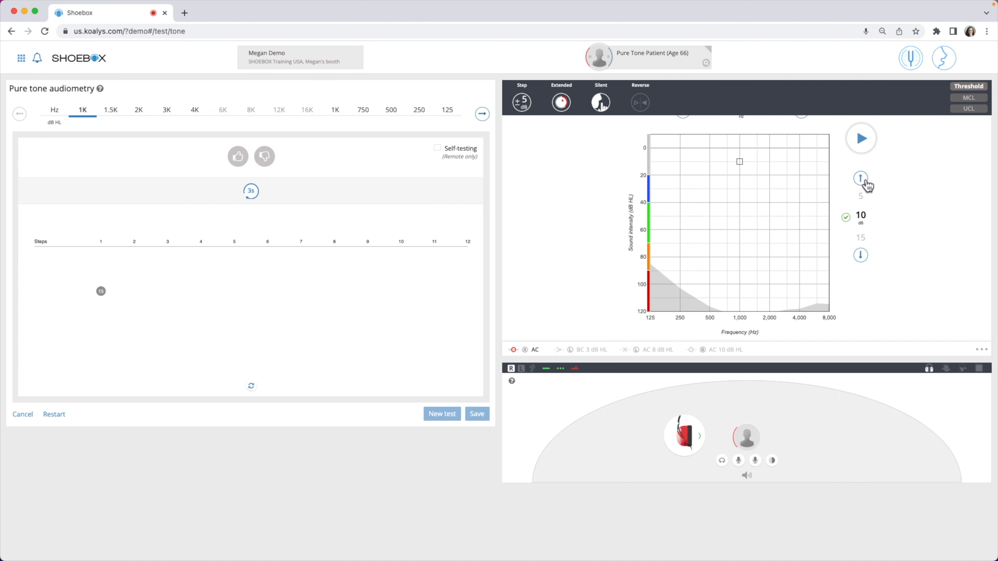
left_click(860, 256)
left_click(860, 256)
Turn off Silent and Extended modes, and switch Reverse mode on and back off.
left_click(601, 104)
left_click(570, 104)
left_click(646, 109)
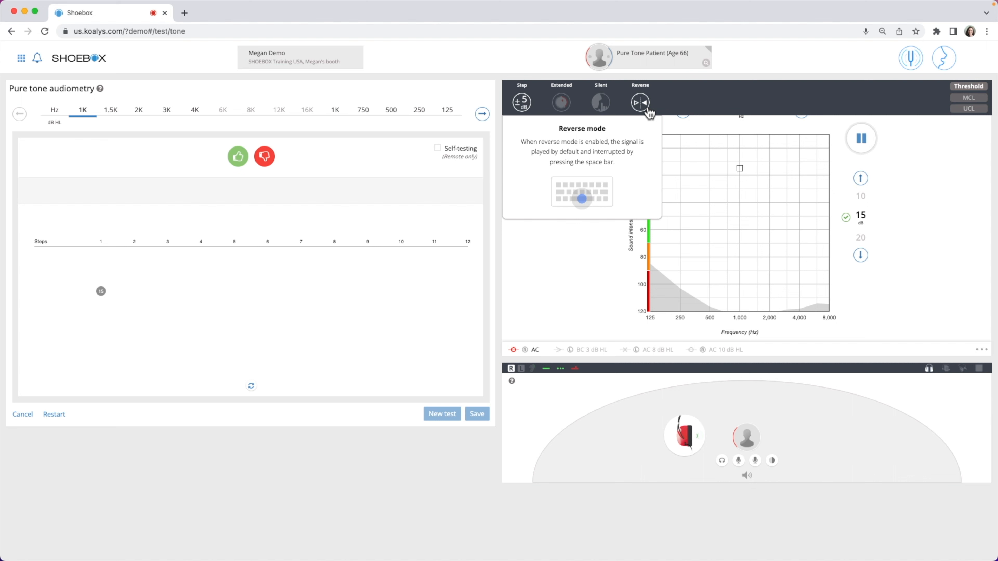
left_click(647, 107)
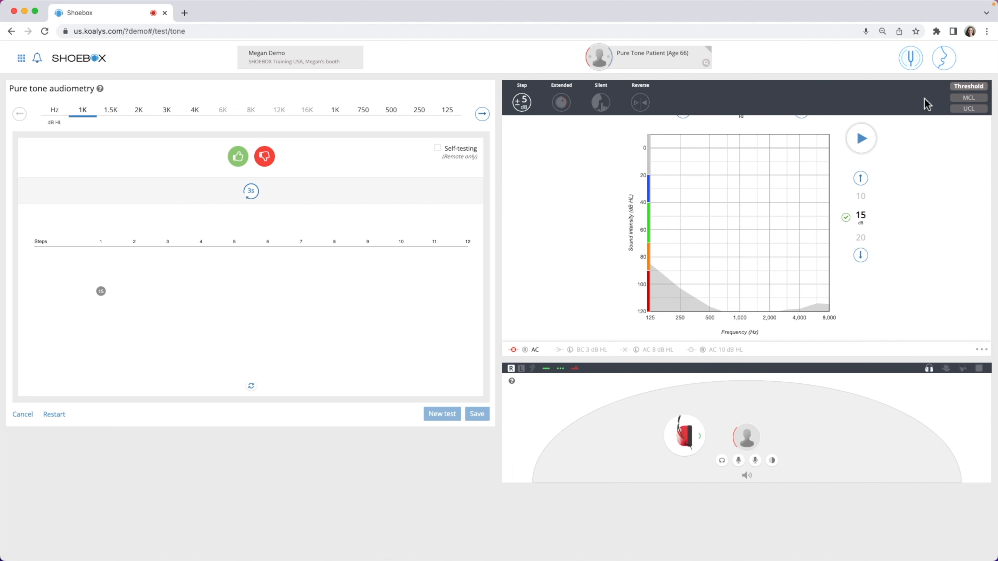
Switch the measurement type to MCL and UCL, and return it to Threshold.
left_click(964, 100)
left_click(967, 112)
left_click(961, 86)
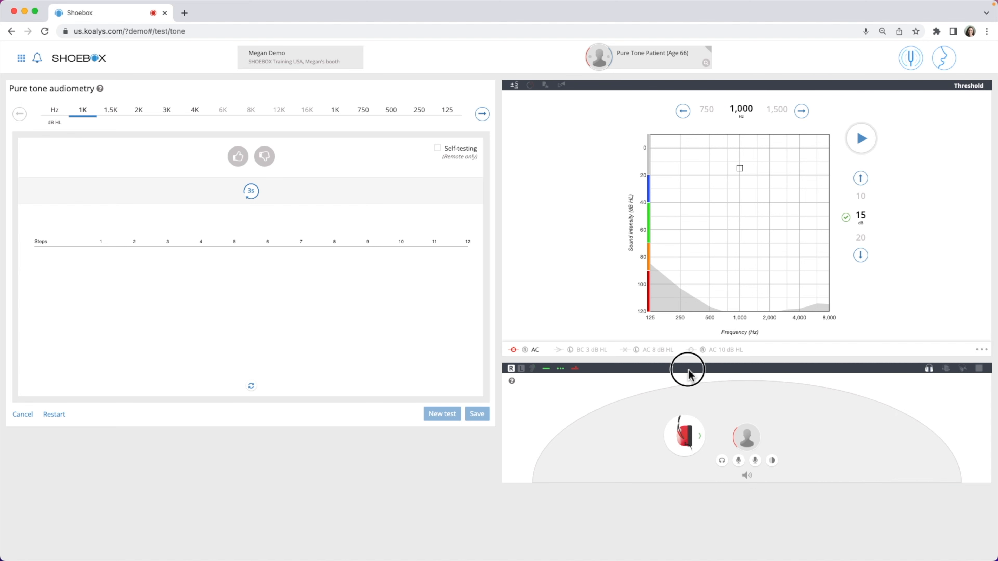
Switch the test ear to the left and return it to the right ear.
mouse_move(689, 373)
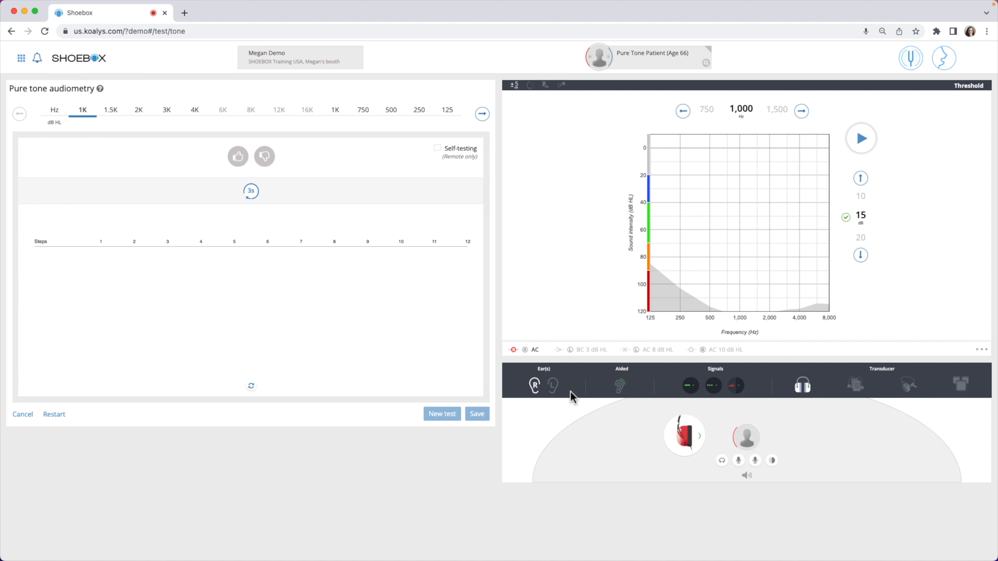
left_click(554, 394)
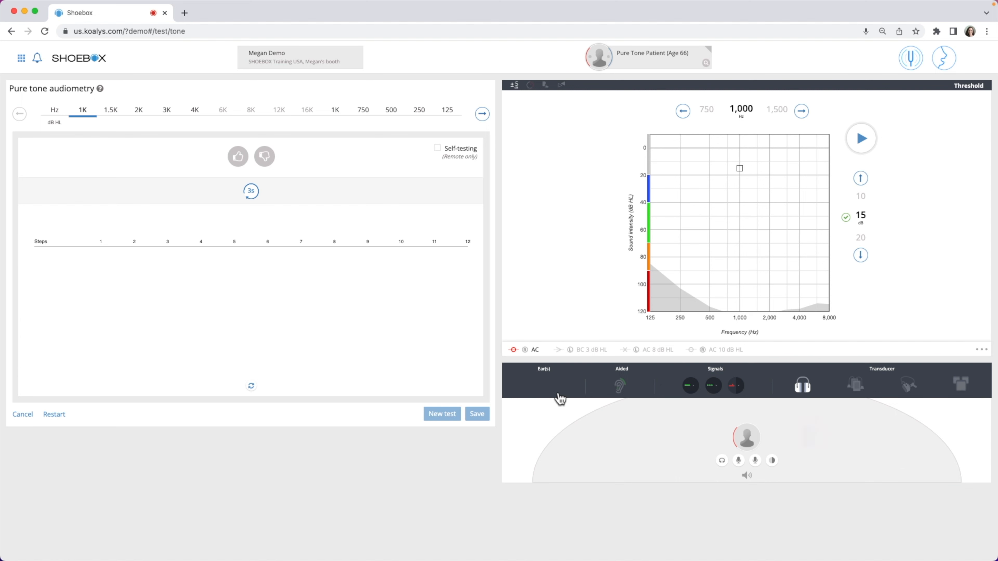
left_click(536, 394)
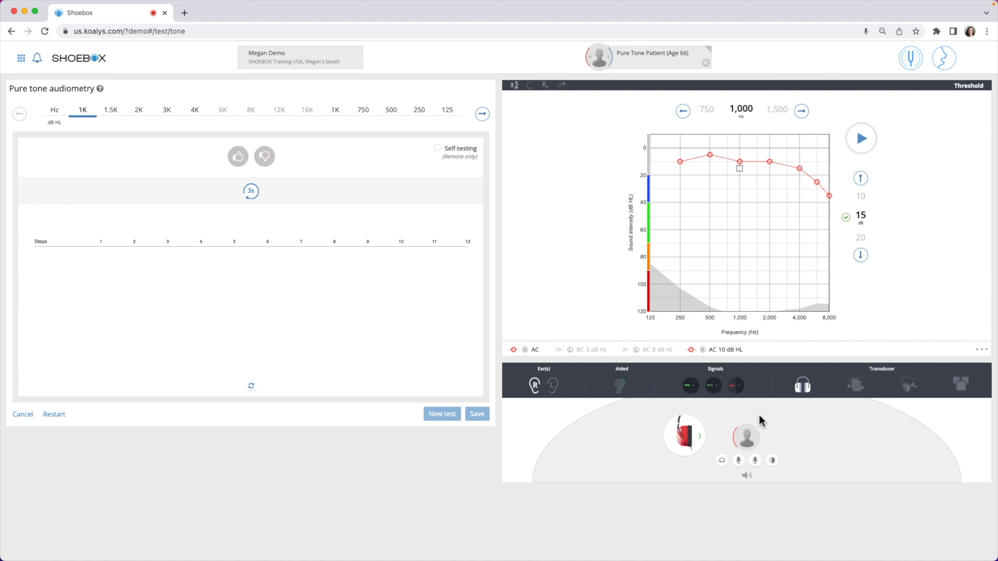
Try the free-field speakers with aided testing and both ears selected, and turn the aided option off.
left_click(959, 386)
left_click(620, 390)
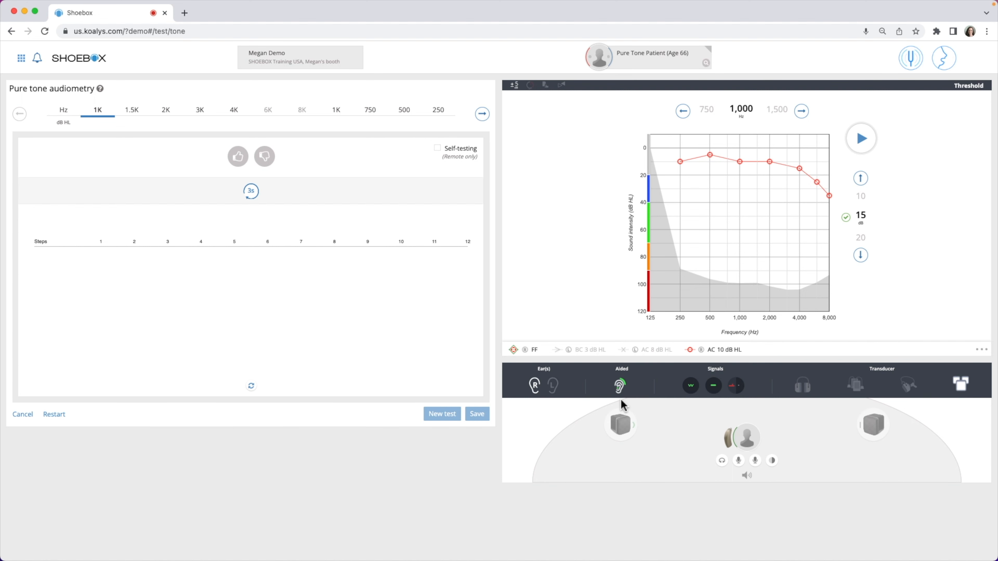
left_click(559, 392)
left_click(560, 392)
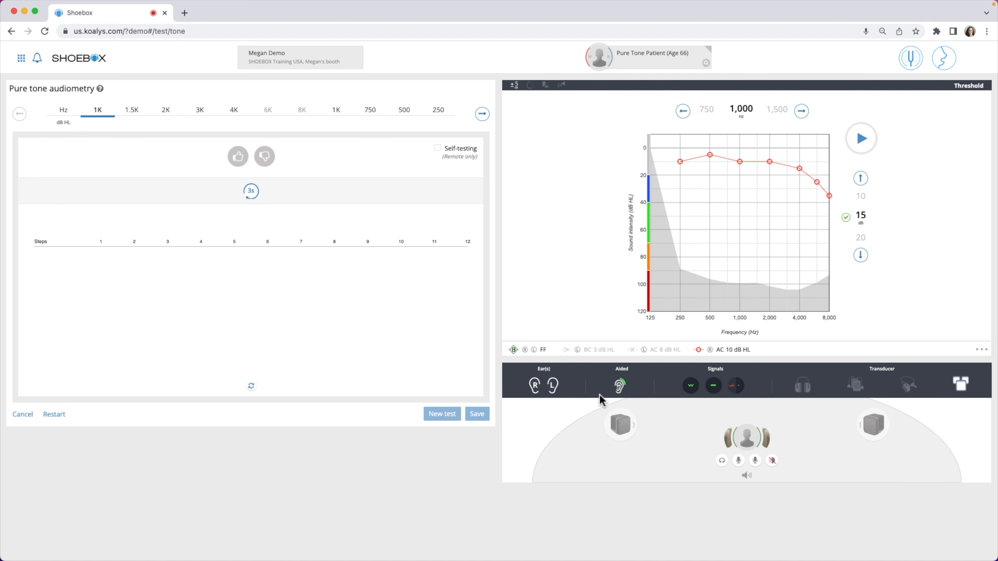
left_click(621, 391)
Select the Pure Tone signal with Repeated Pulse presentation, and view the masking signal options.
left_click(697, 392)
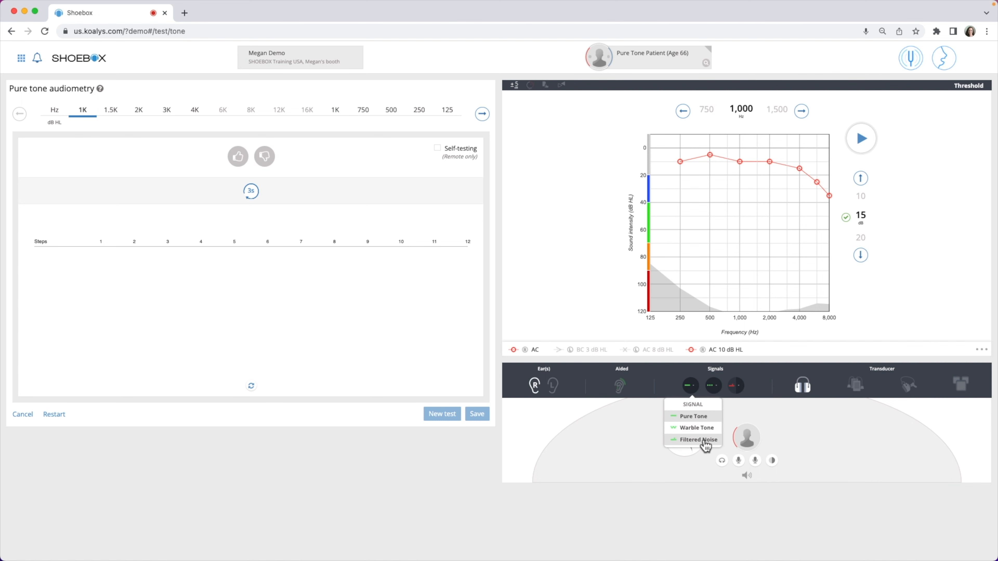
left_click(698, 417)
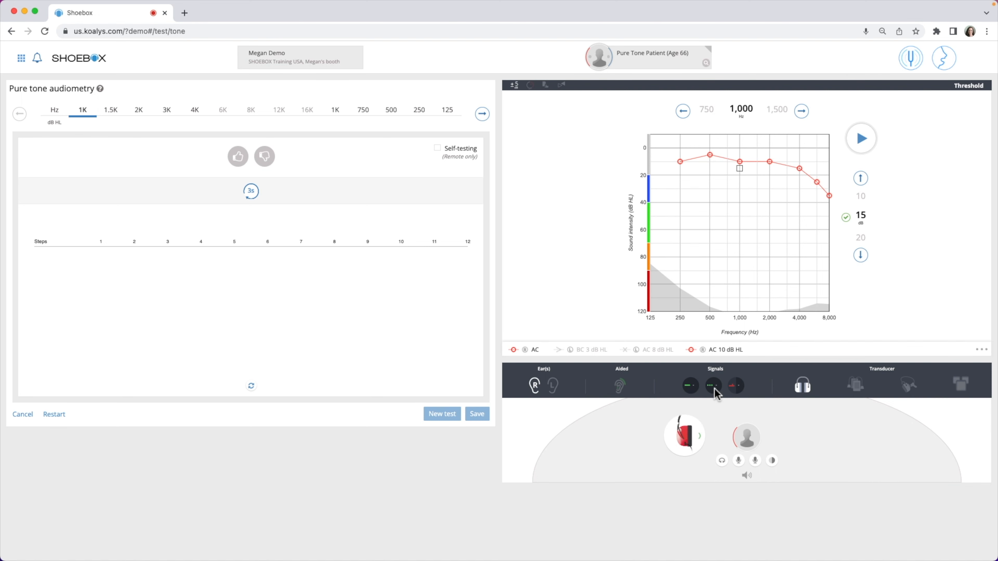
left_click(722, 393)
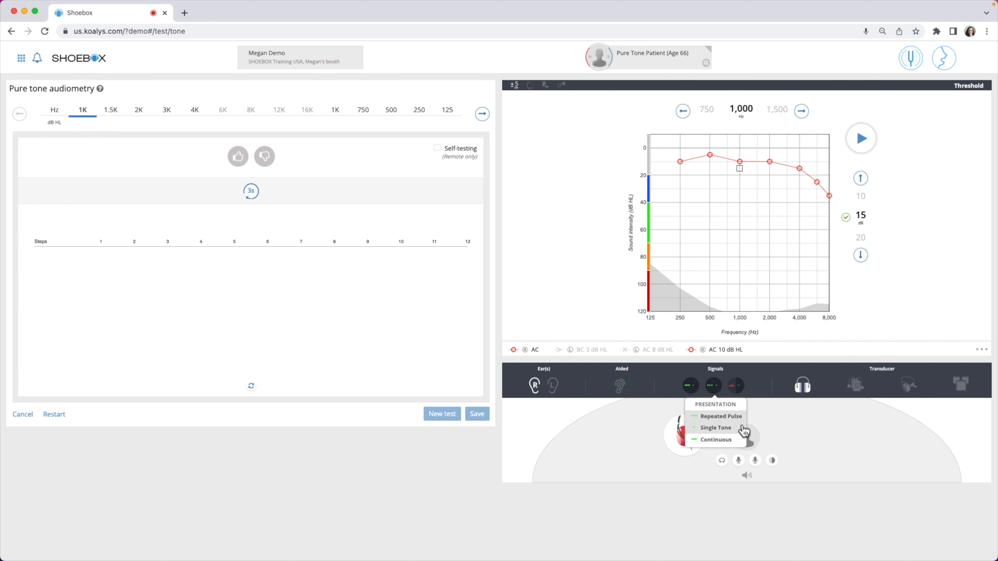
left_click(738, 417)
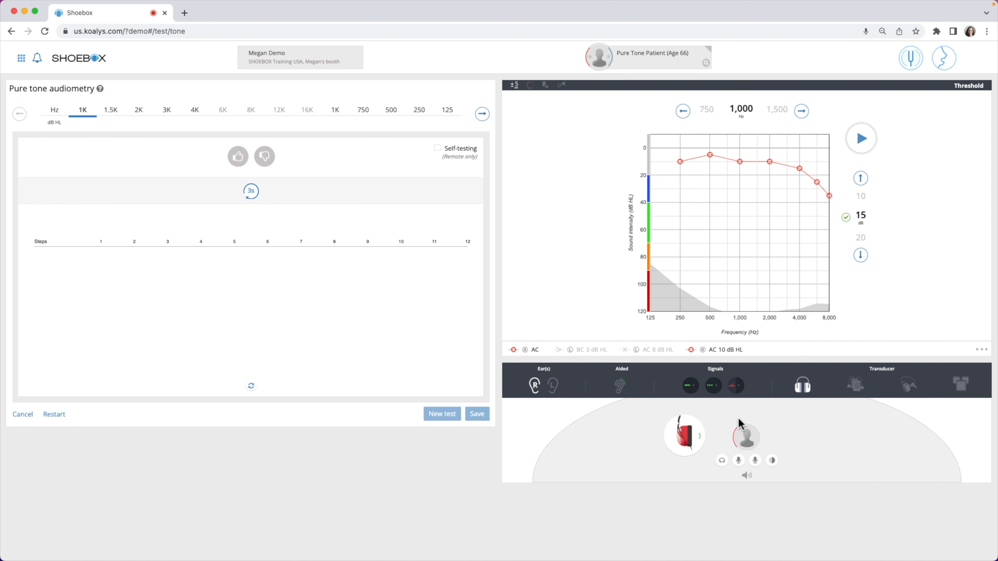
left_click(744, 393)
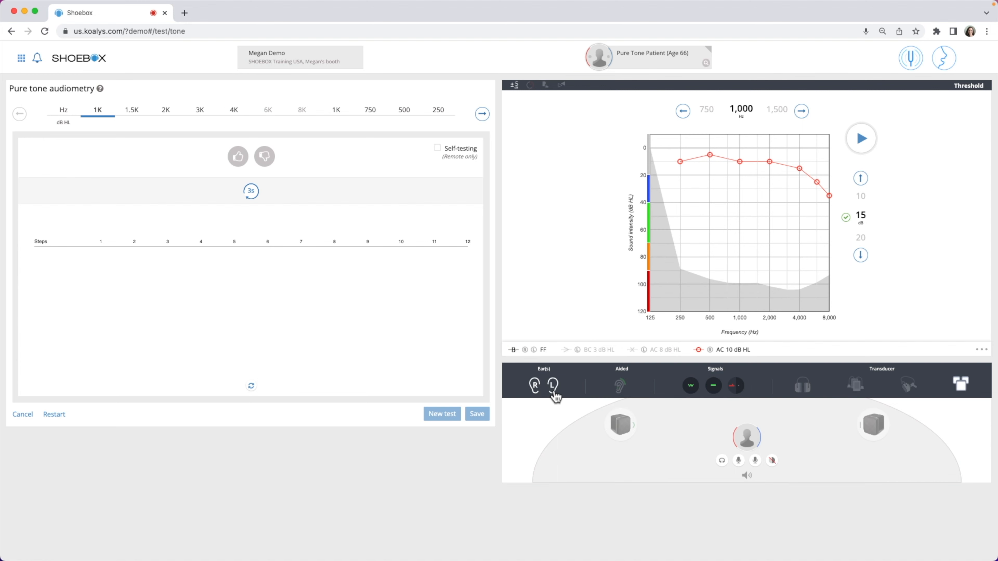
left_click(537, 393)
Switch the transducer to the bone conductor and the free-field speakers, and return it to headphones.
left_click(805, 391)
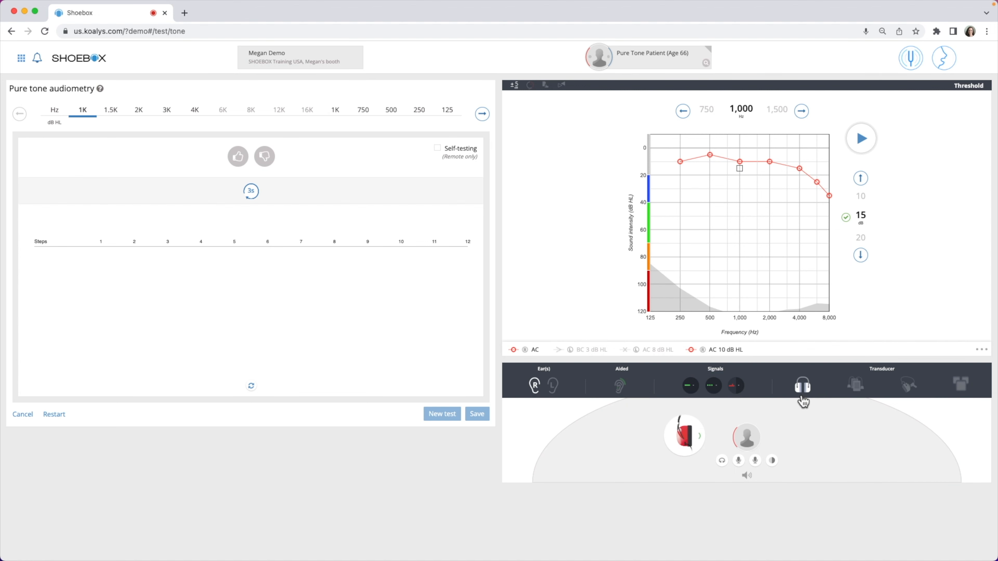
left_click(909, 385)
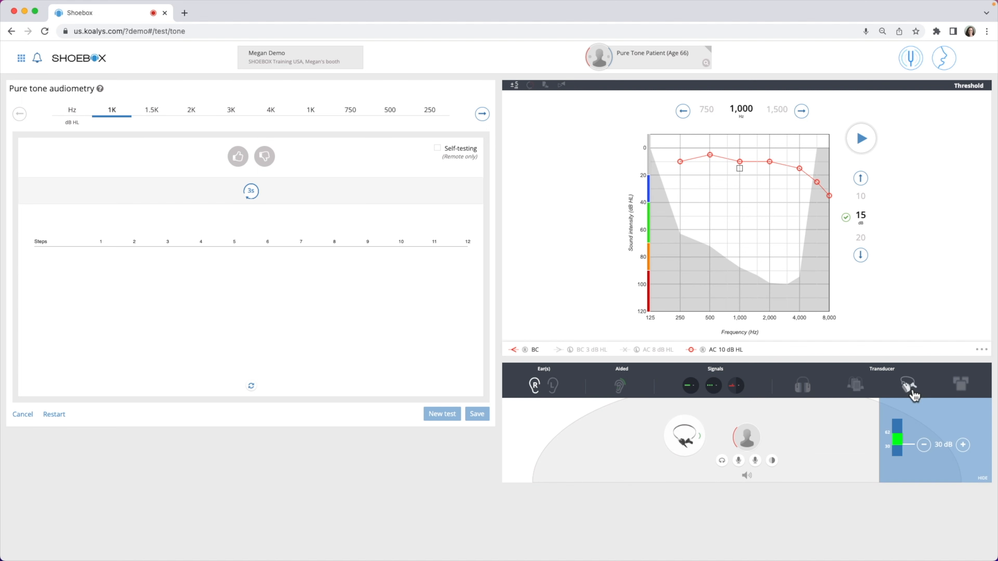
left_click(970, 394)
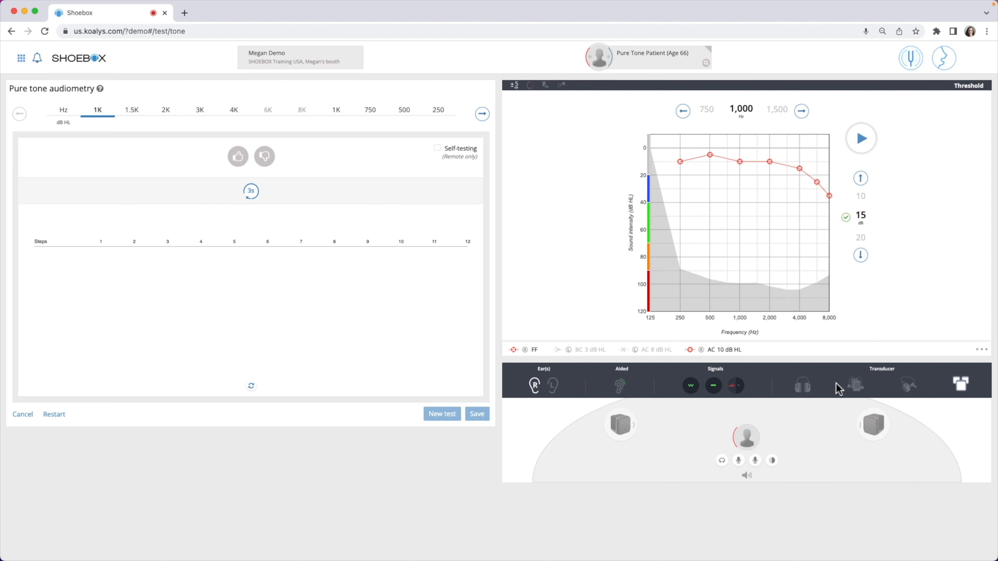
left_click(803, 393)
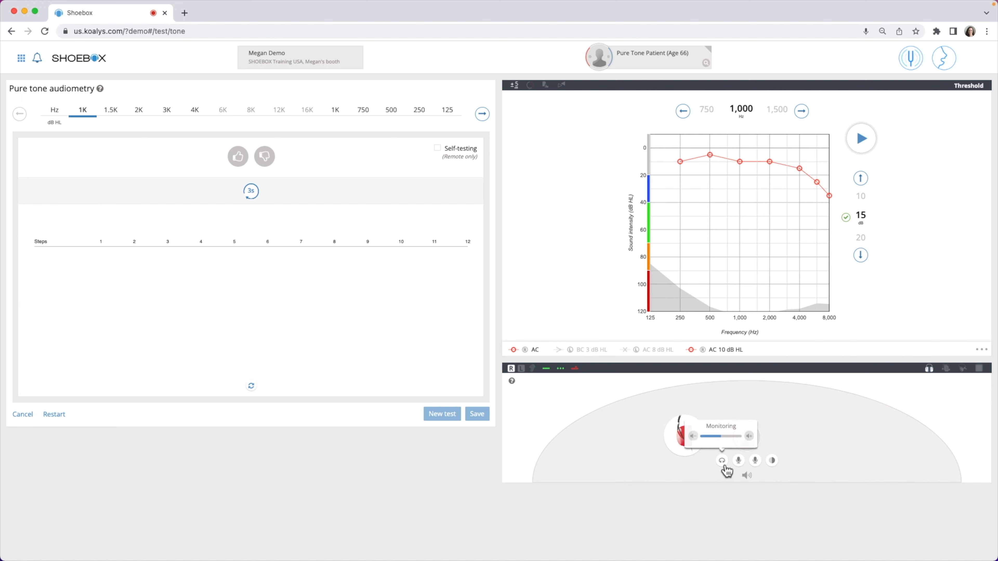
Raise the monitoring volume and lower it again, and leave monitoring turned on.
left_click(723, 464)
mouse_move(739, 459)
left_click(750, 437)
left_click(749, 437)
left_click(694, 438)
left_click(694, 438)
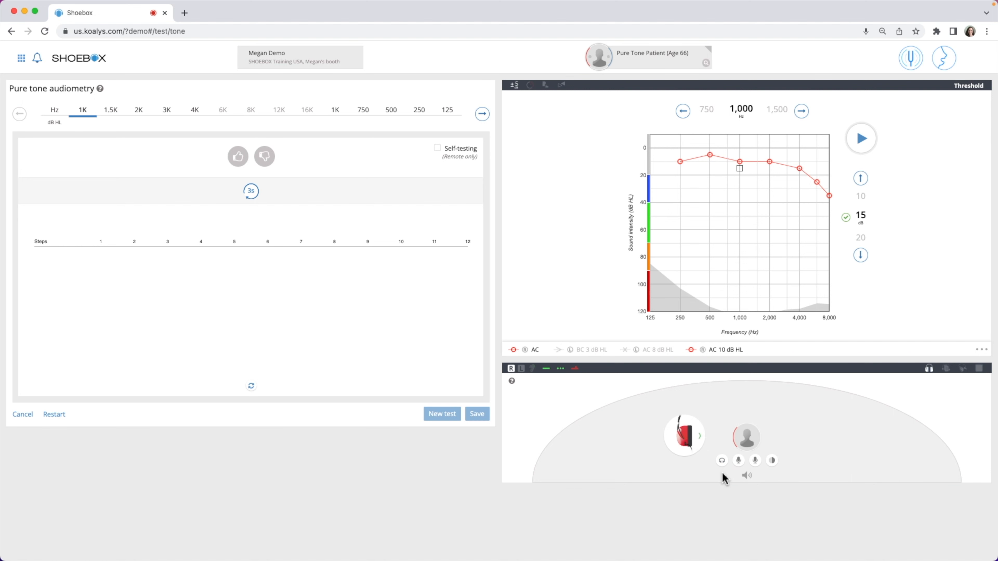
left_click(722, 462)
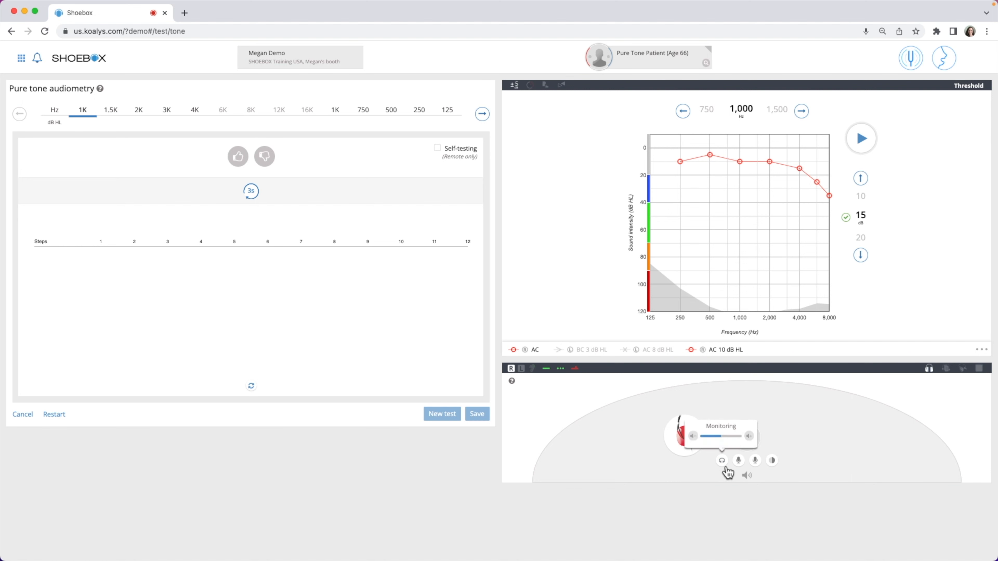
Turn on Talk Back, lower its volume, and turn it off.
mouse_move(740, 465)
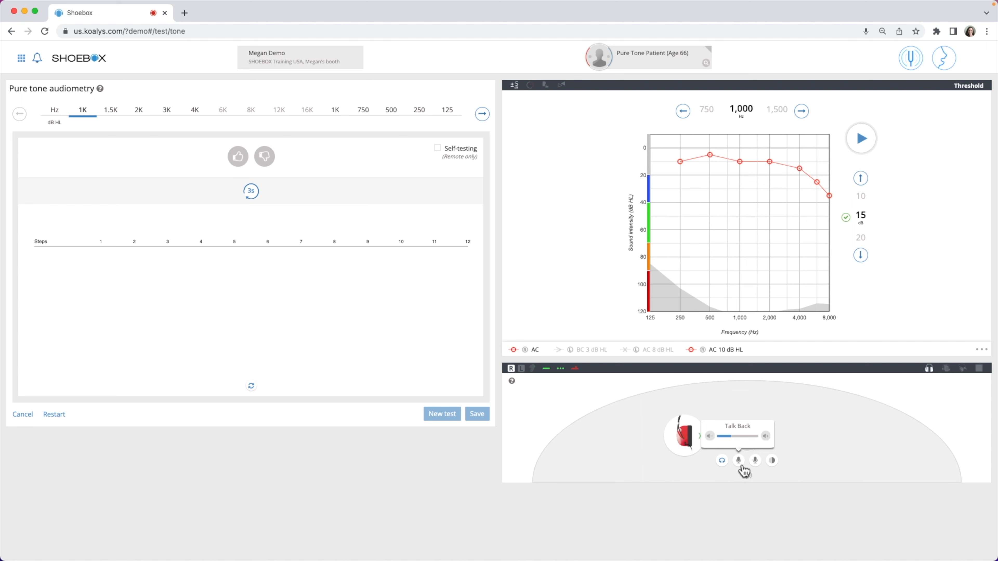
left_click(740, 462)
left_click(712, 441)
left_click(740, 464)
Activate Talk Forward and raise its volume.
mouse_move(757, 468)
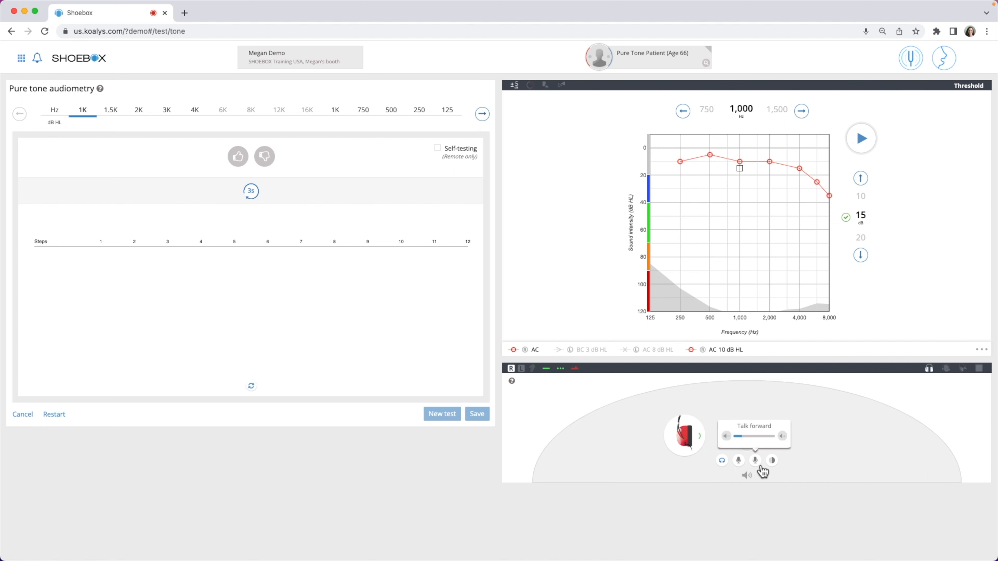
left_click(755, 460)
left_click(784, 437)
left_click(783, 437)
left_click(786, 439)
left_click(756, 462)
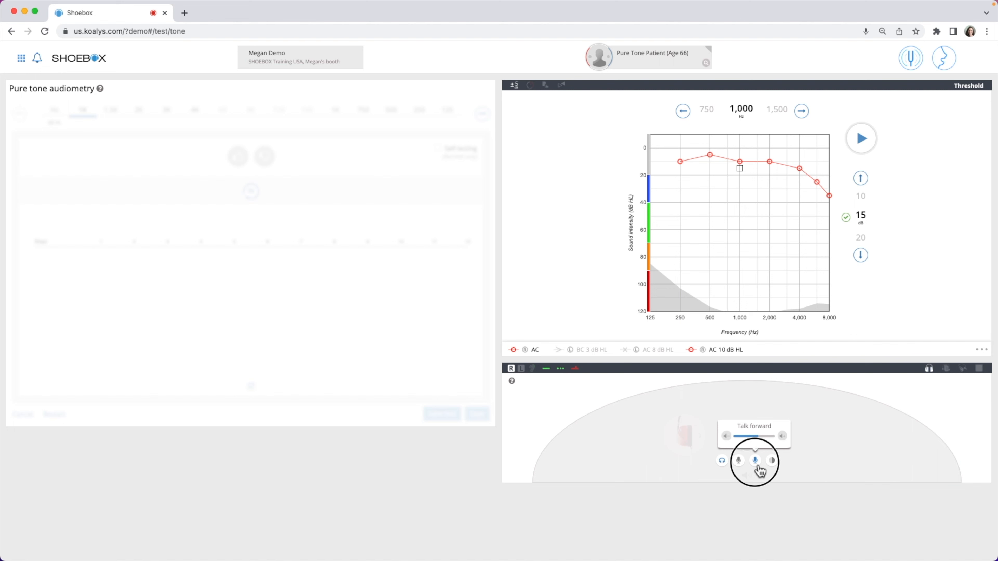
Turn off Talk Forward and turn on masking for the non-test ear.
left_click(755, 461)
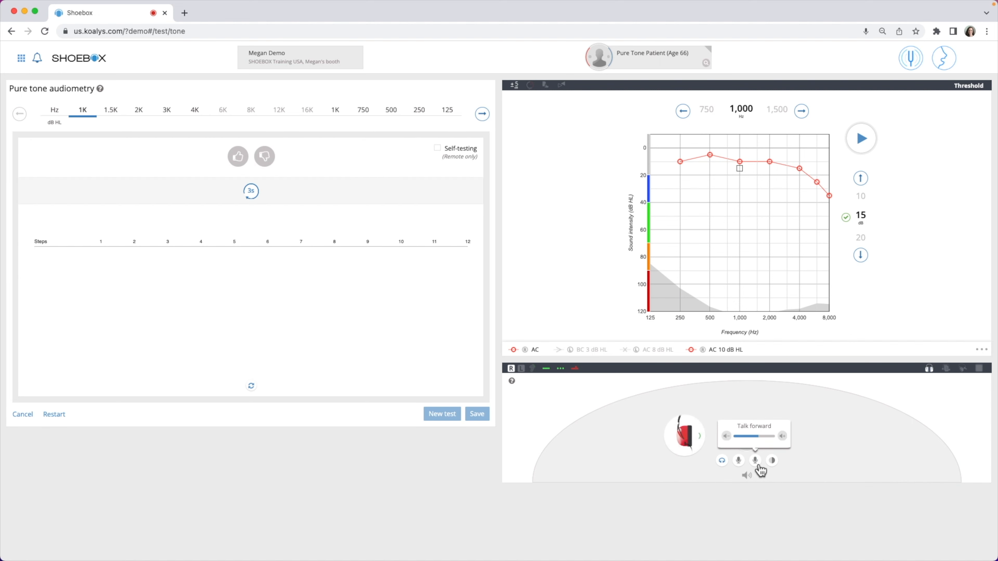
left_click(776, 464)
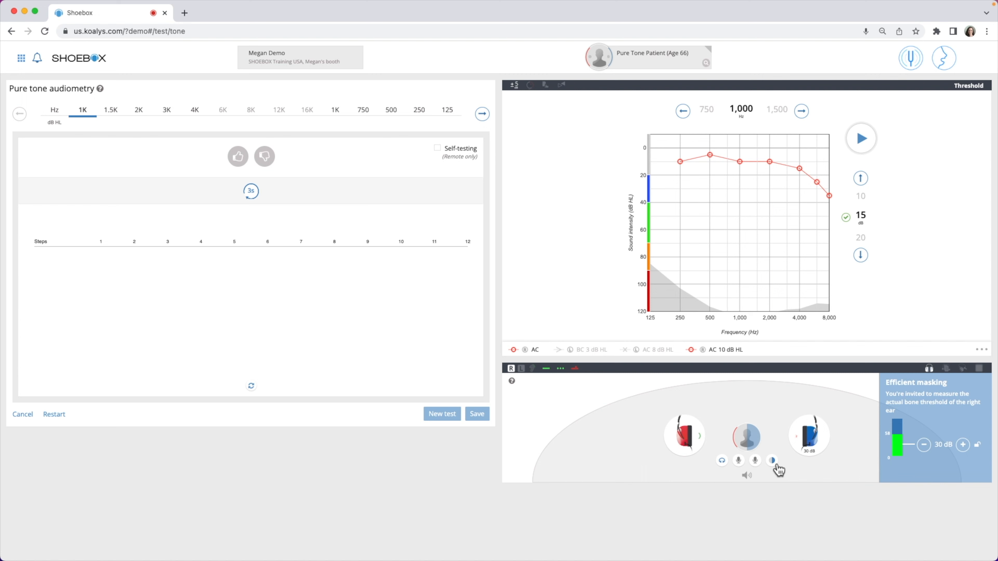
Raise and lower the masking level in the left headphone, and toggle the masking level lock.
left_click(963, 445)
left_click(962, 446)
left_click(927, 444)
left_click(926, 443)
left_click(926, 443)
left_click(980, 449)
Raise and lower the presentation level at 1,000 Hz, and return it to 15 dB.
key("Up")
key("Up")
key("Down")
key("Down")
left_click(863, 255)
left_click(863, 184)
View the keyboard shortcuts for pure tone audiometry and the help for the transducer area.
left_click(104, 93)
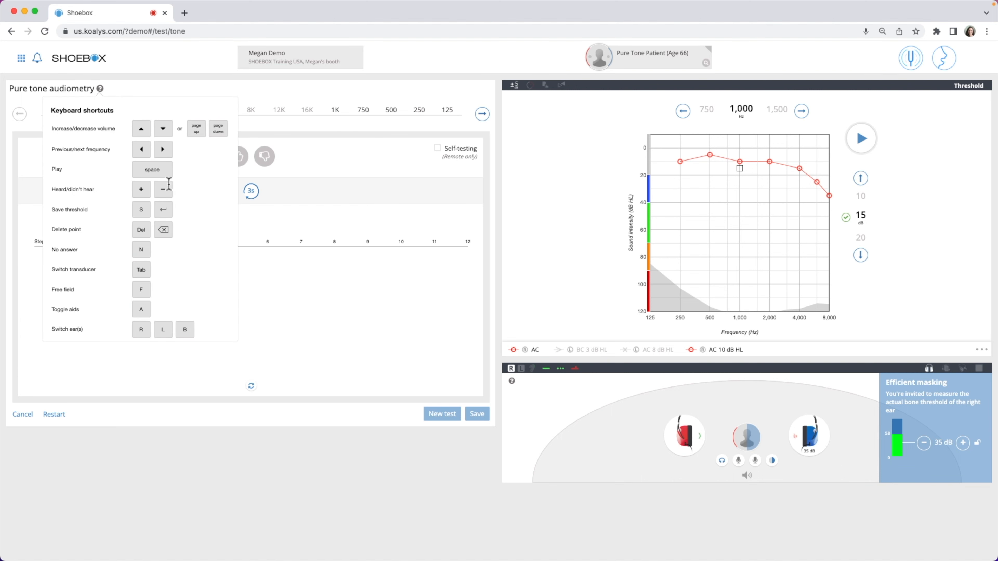
left_click(511, 381)
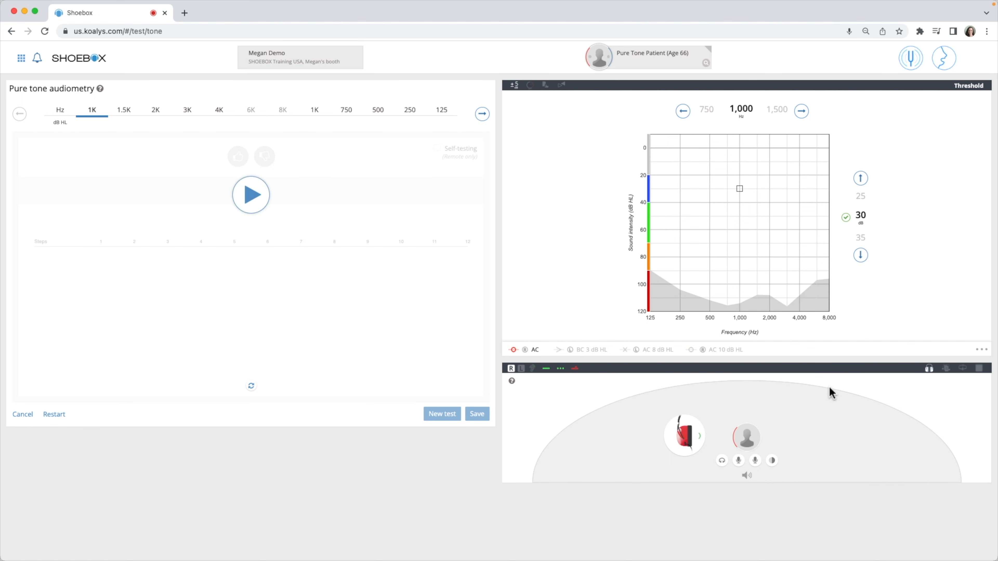
Present the 1,000 Hz tone to the right ear at 30 dB, and delete the stored threshold at 4,000 Hz.
key("space")
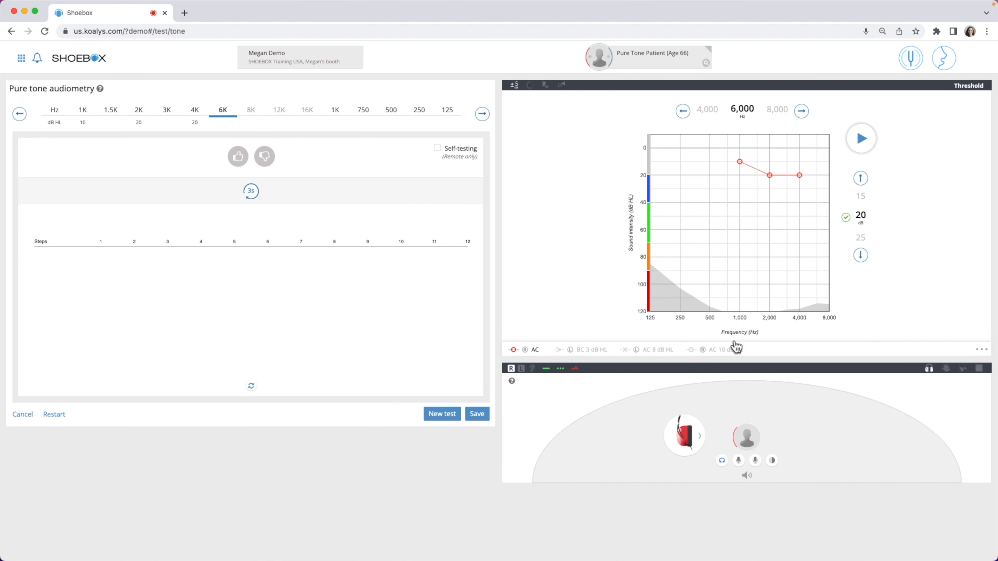
key("Left")
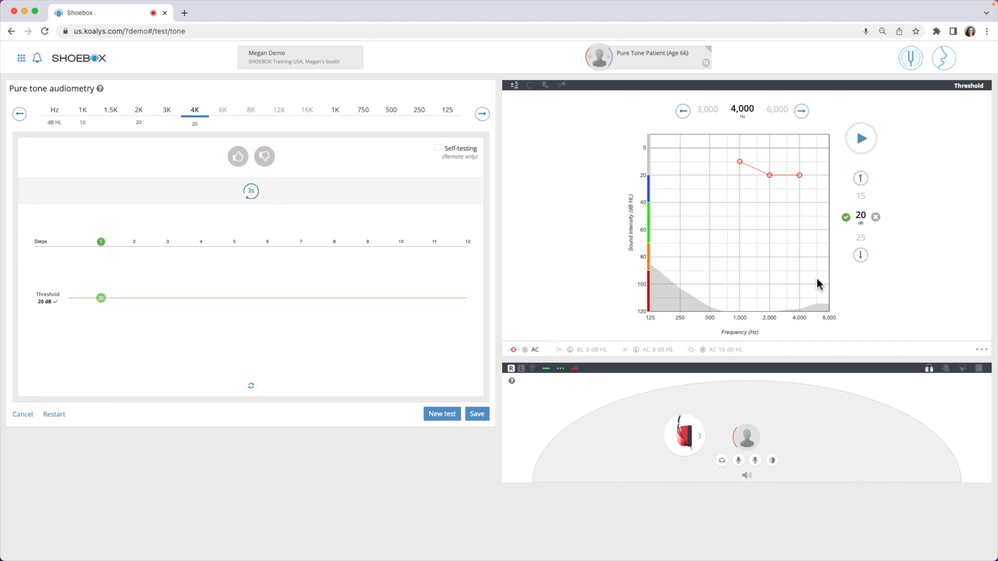
left_click(875, 216)
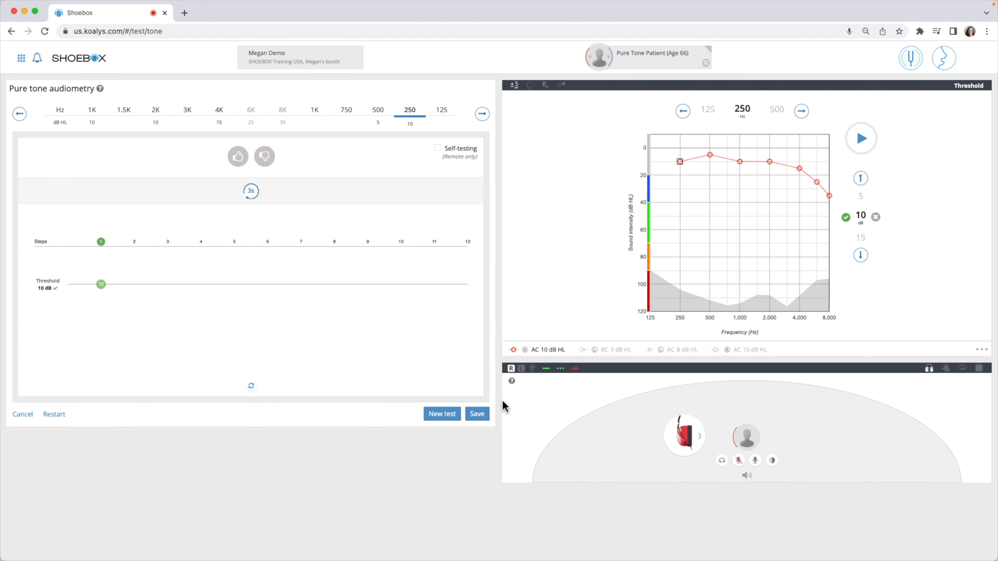
Start a new test for the left ear and set the 1,000 Hz presentation level to 40 dB.
left_click(448, 423)
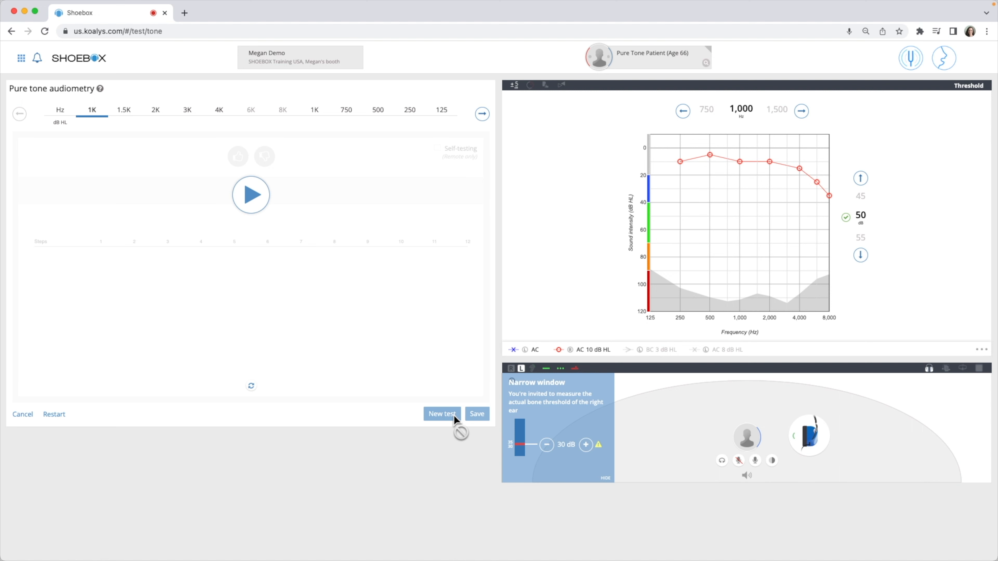
key("Up")
key("Up")
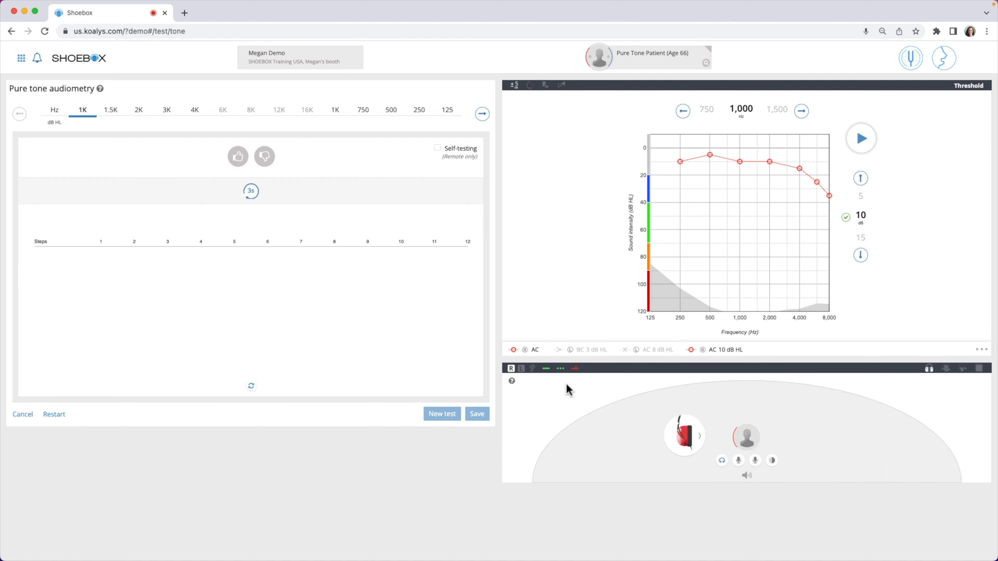
key("l")
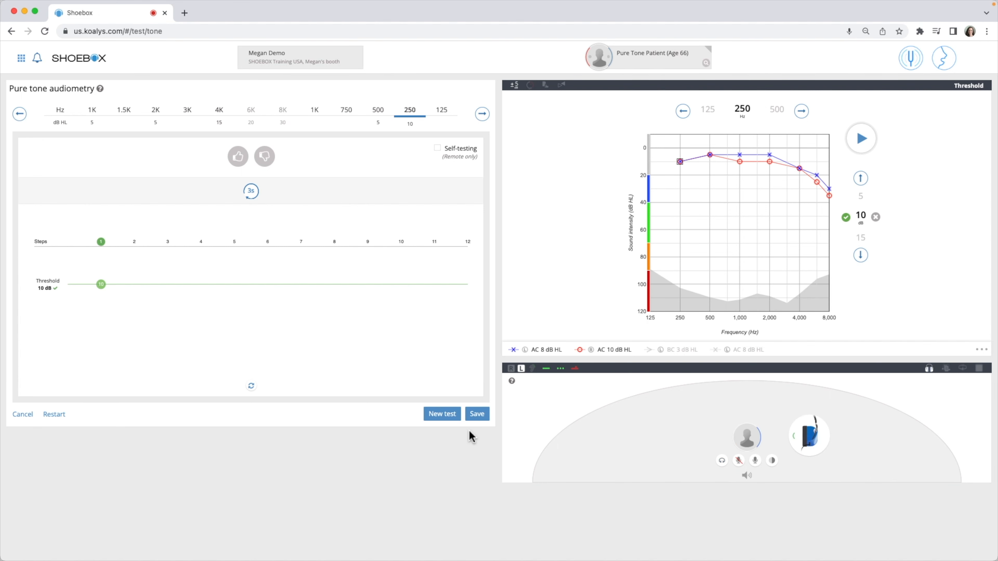
Start another new test and switch the transducer to the bone vibrator.
left_click(444, 419)
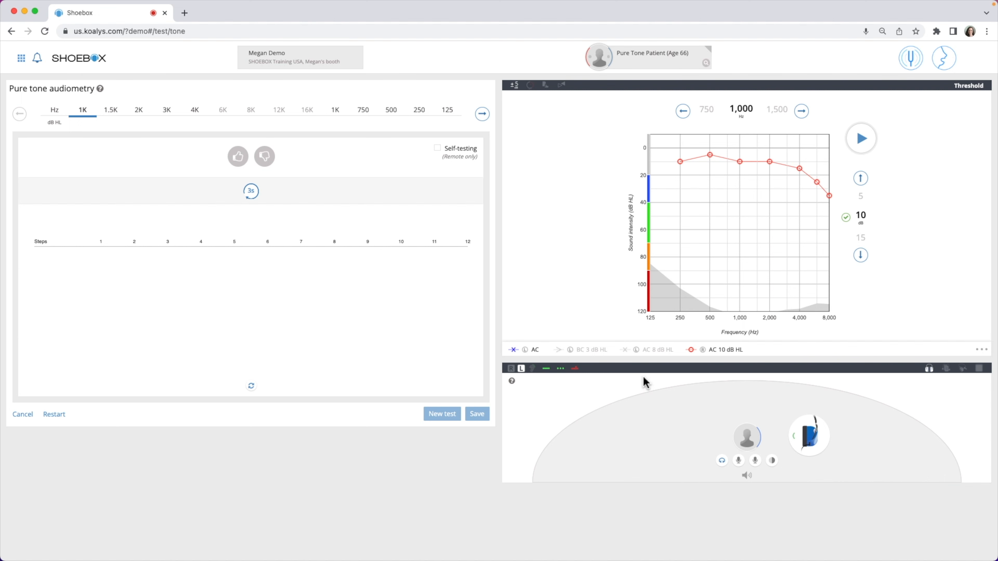
left_click(963, 372)
left_click(908, 387)
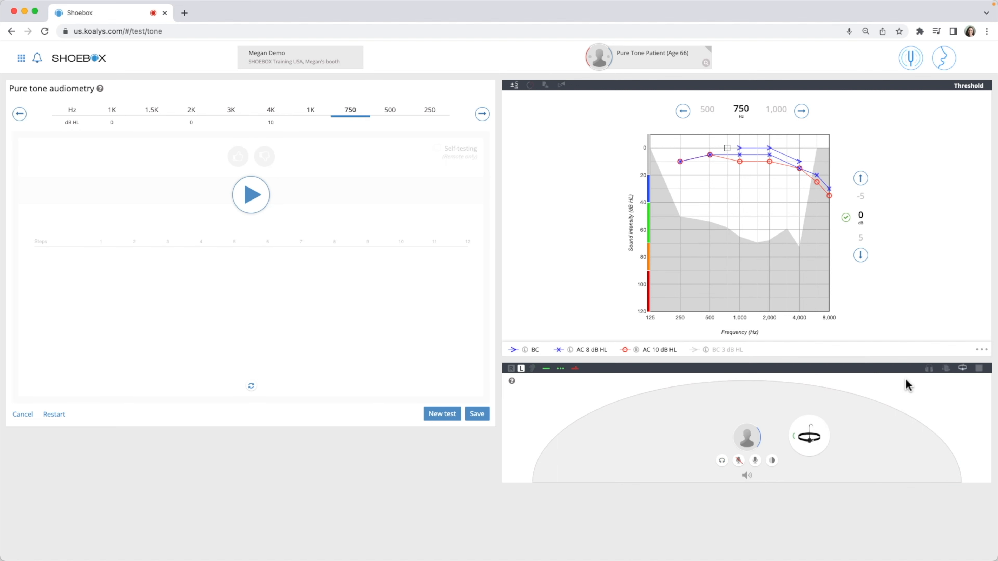
Store the left ear's bone-conduction threshold of 0 dB at 500 Hz and save the completed test.
key("Return")
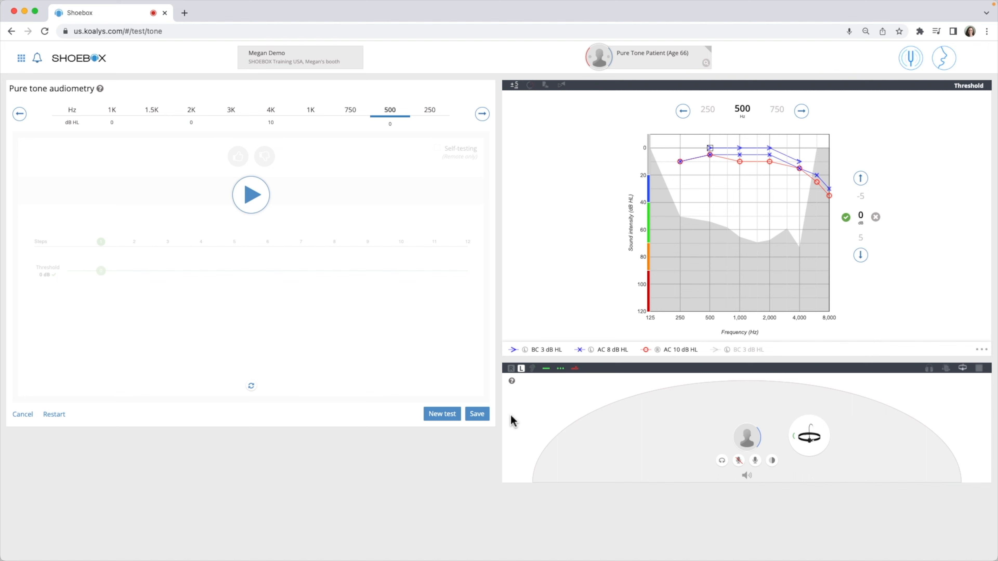
left_click(484, 419)
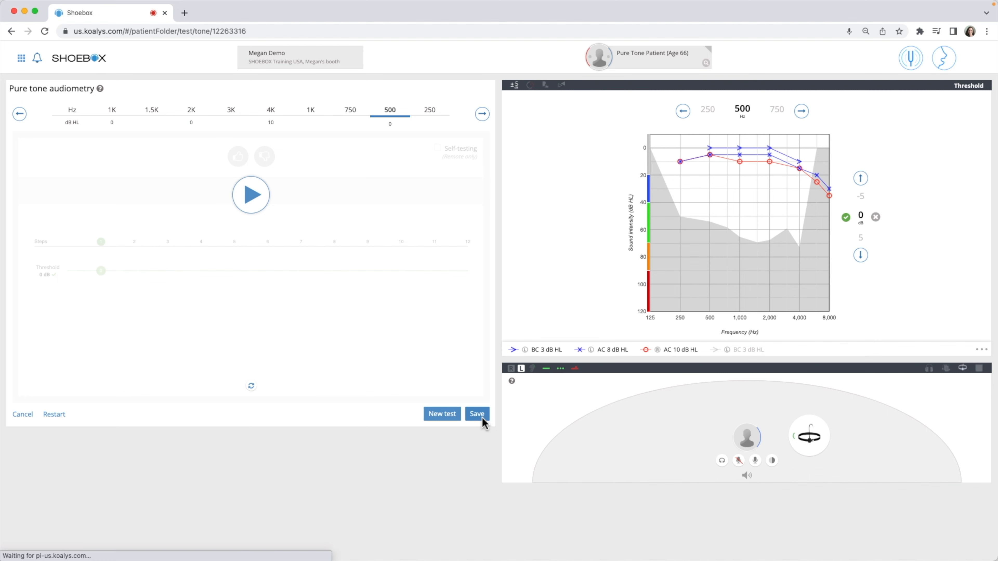